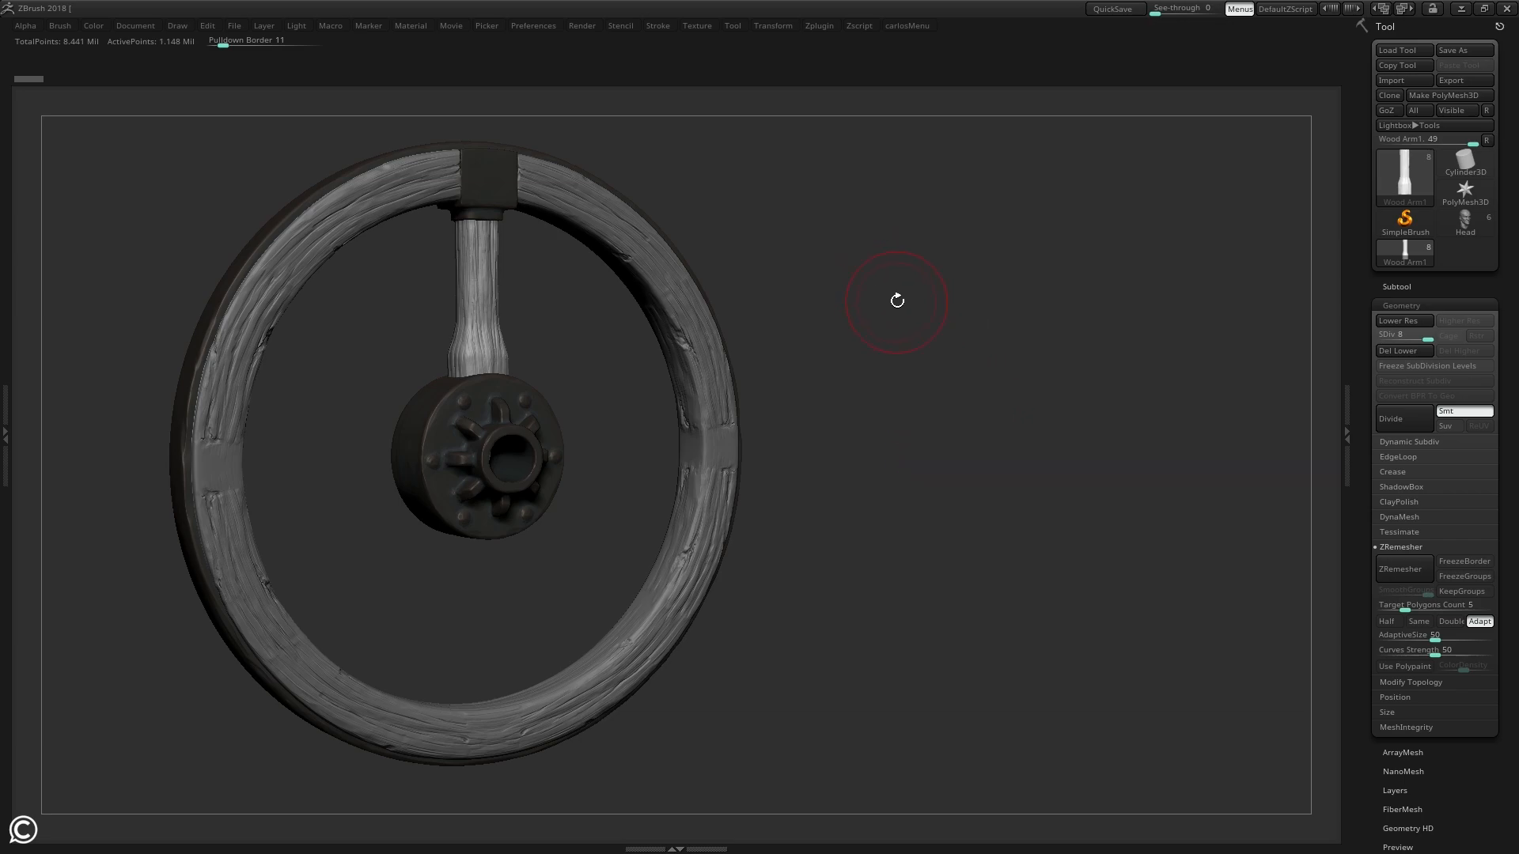
- Isolate the Wood Arm1 subtool to inspect it, and show all the subtools again
left_click_drag(909, 332, 958, 320)
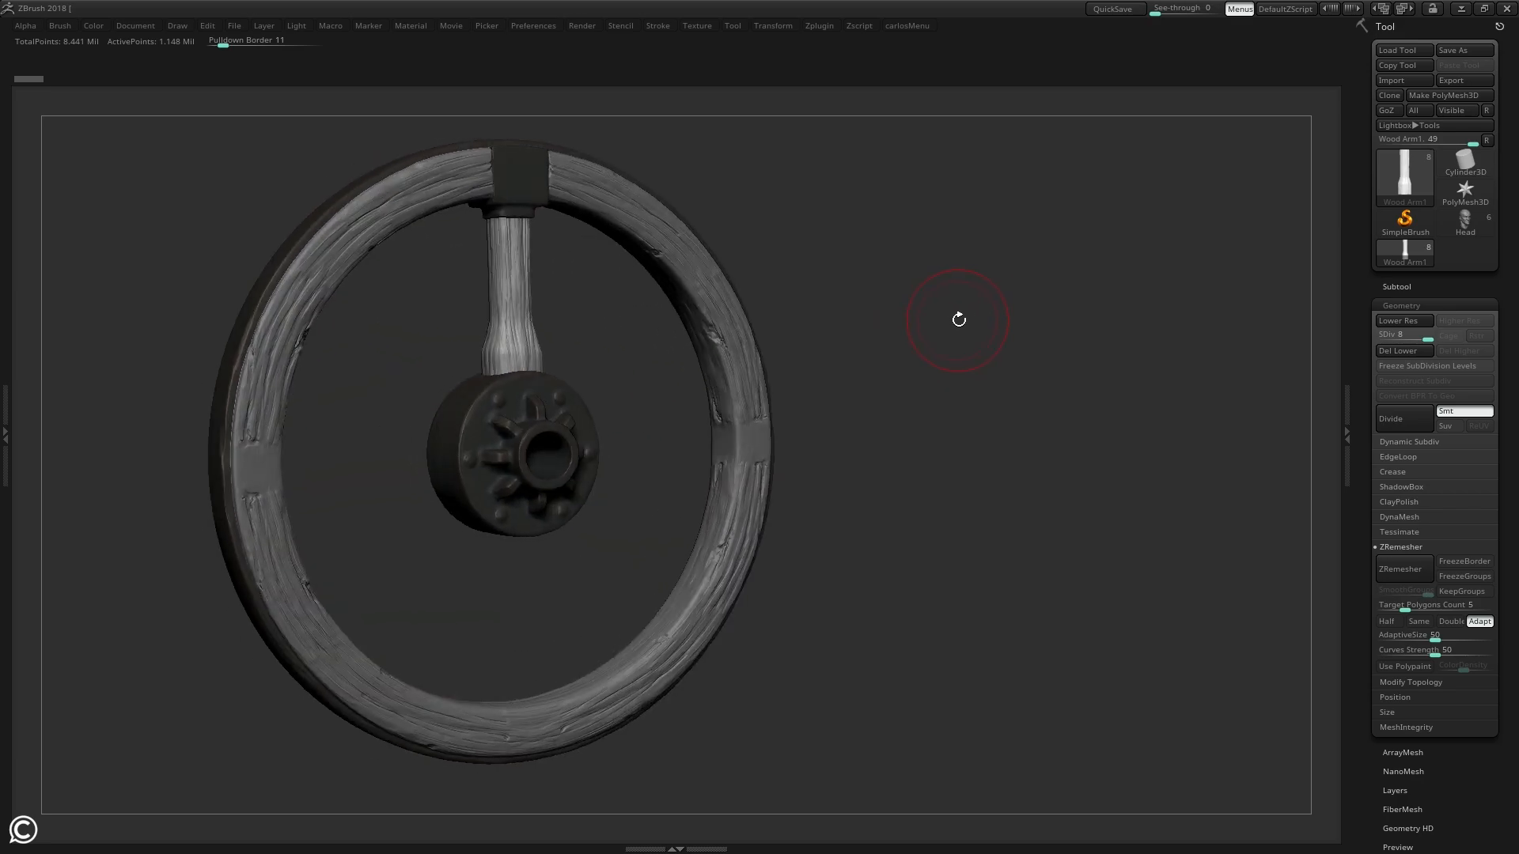
left_click(1405, 287)
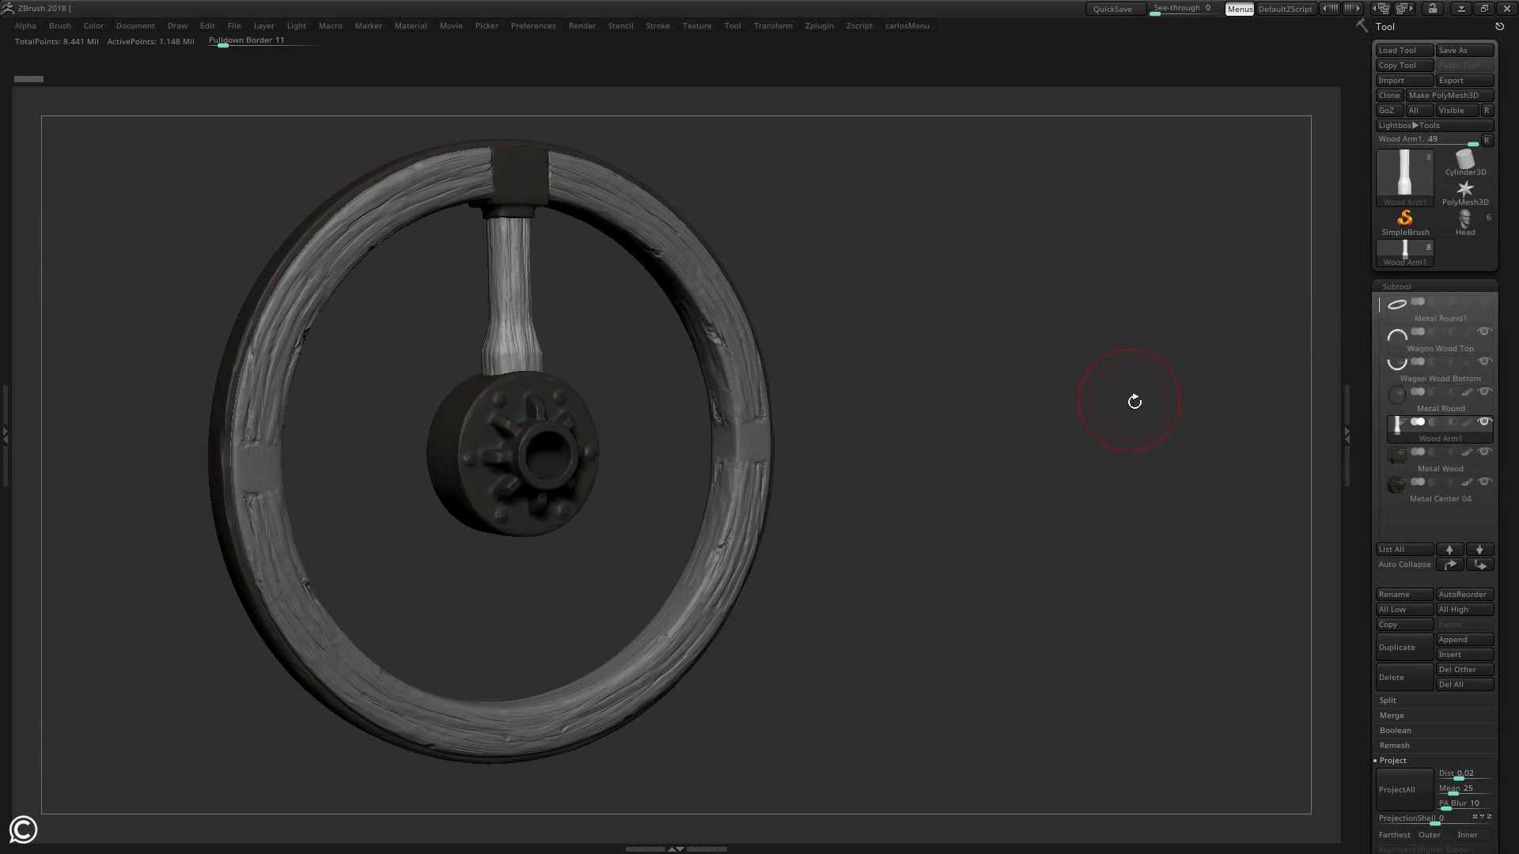
left_click_drag(1227, 393, 1175, 327)
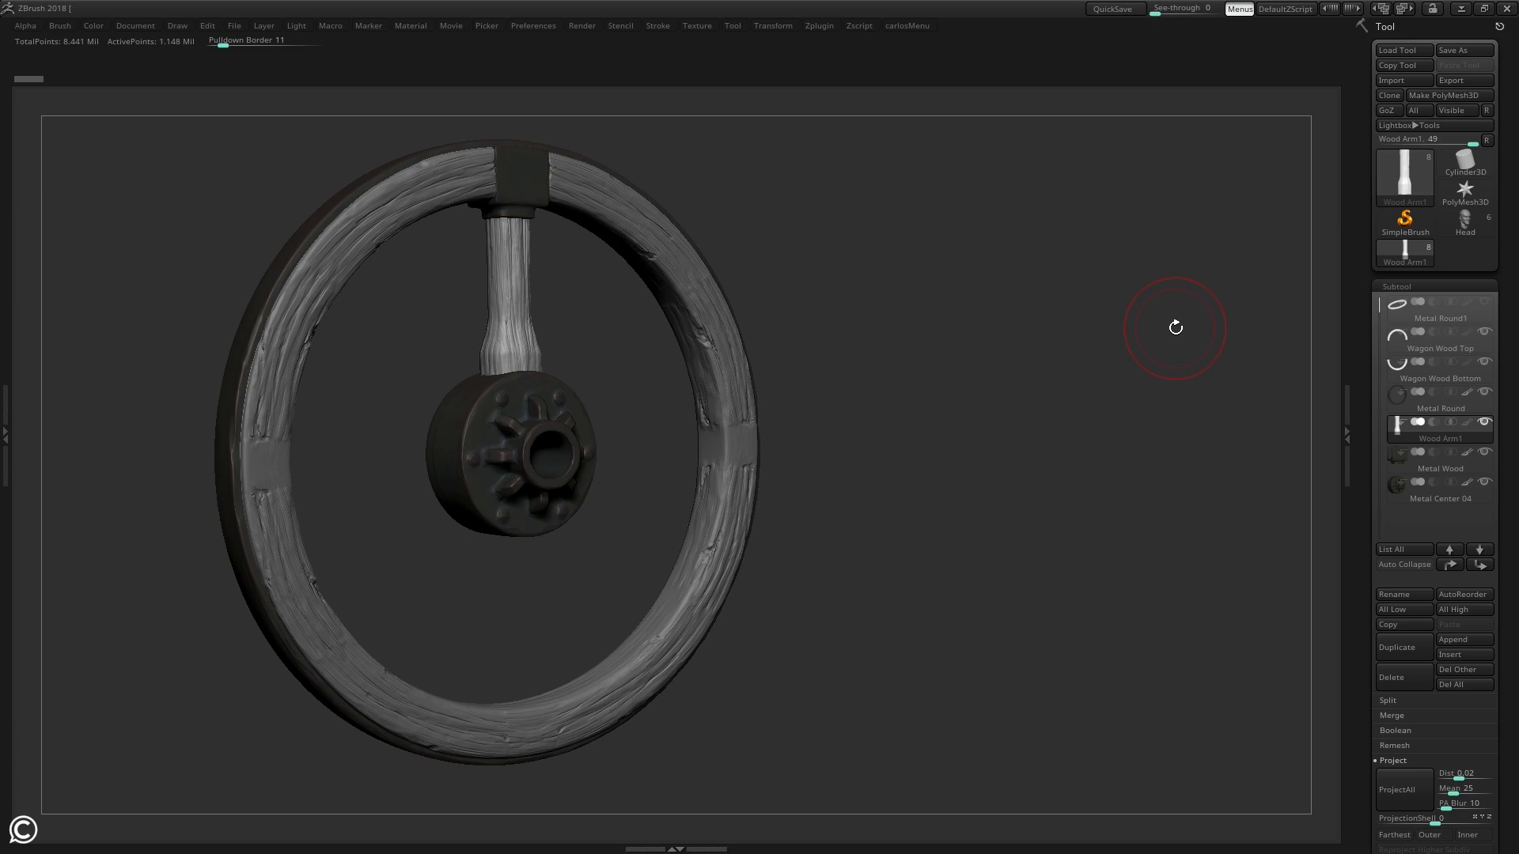
left_click(1484, 422, "alt")
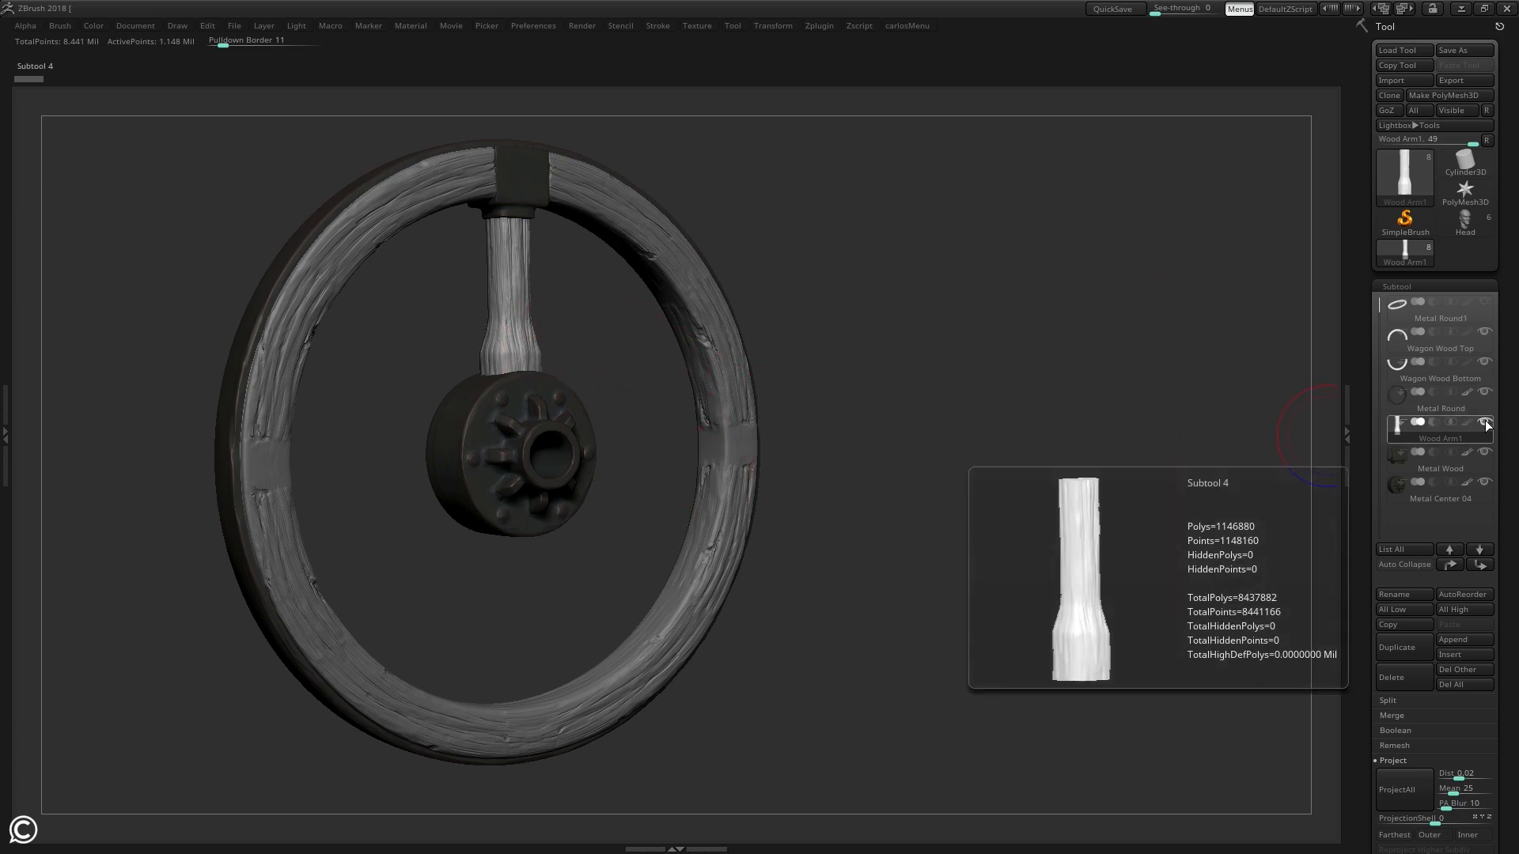
left_click_drag(1107, 465, 1074, 482)
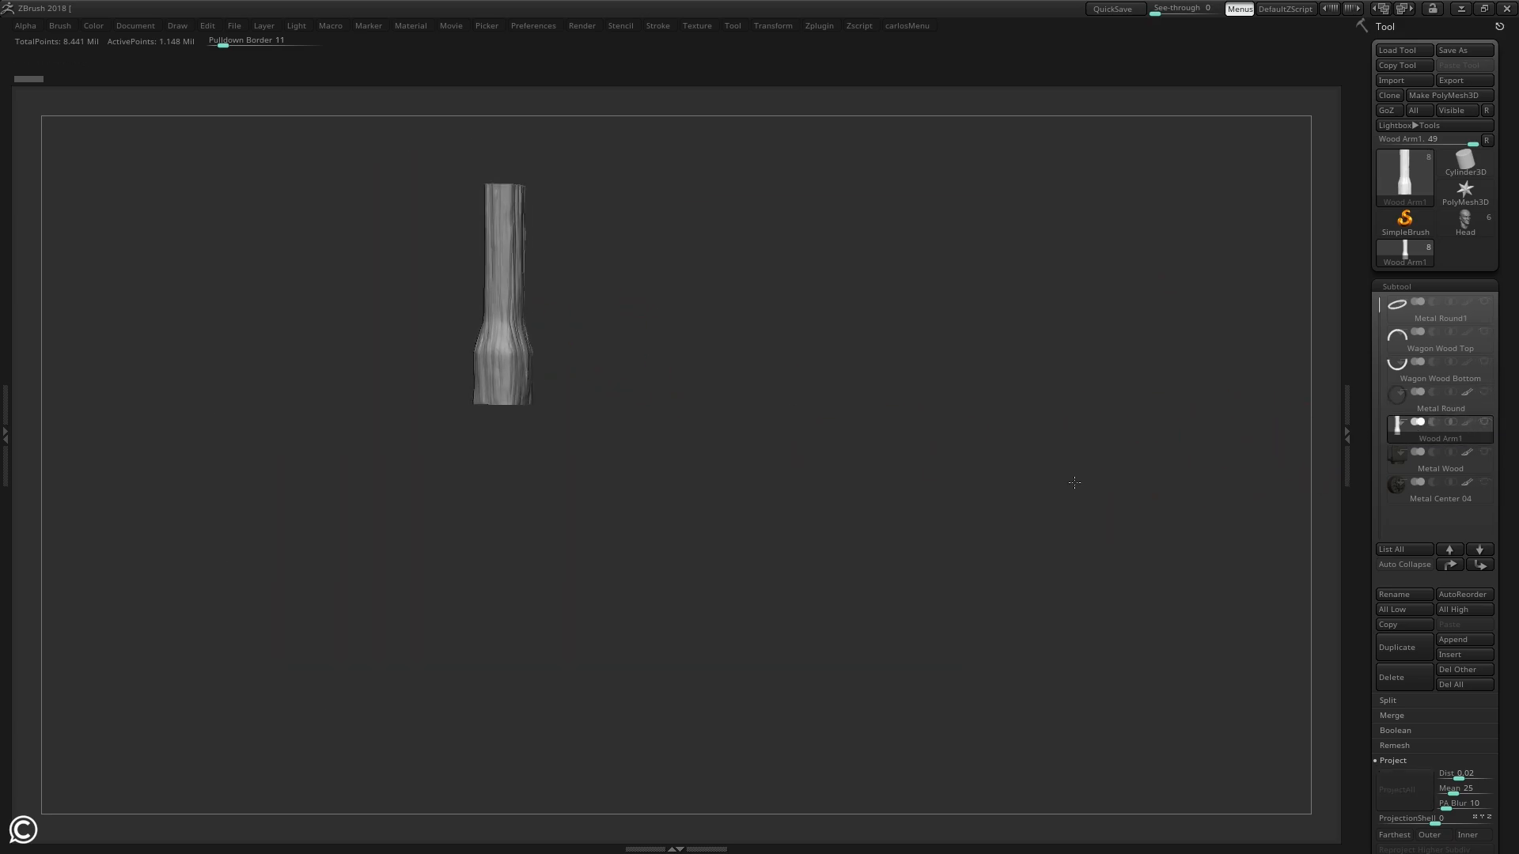
left_click(1486, 423, "alt")
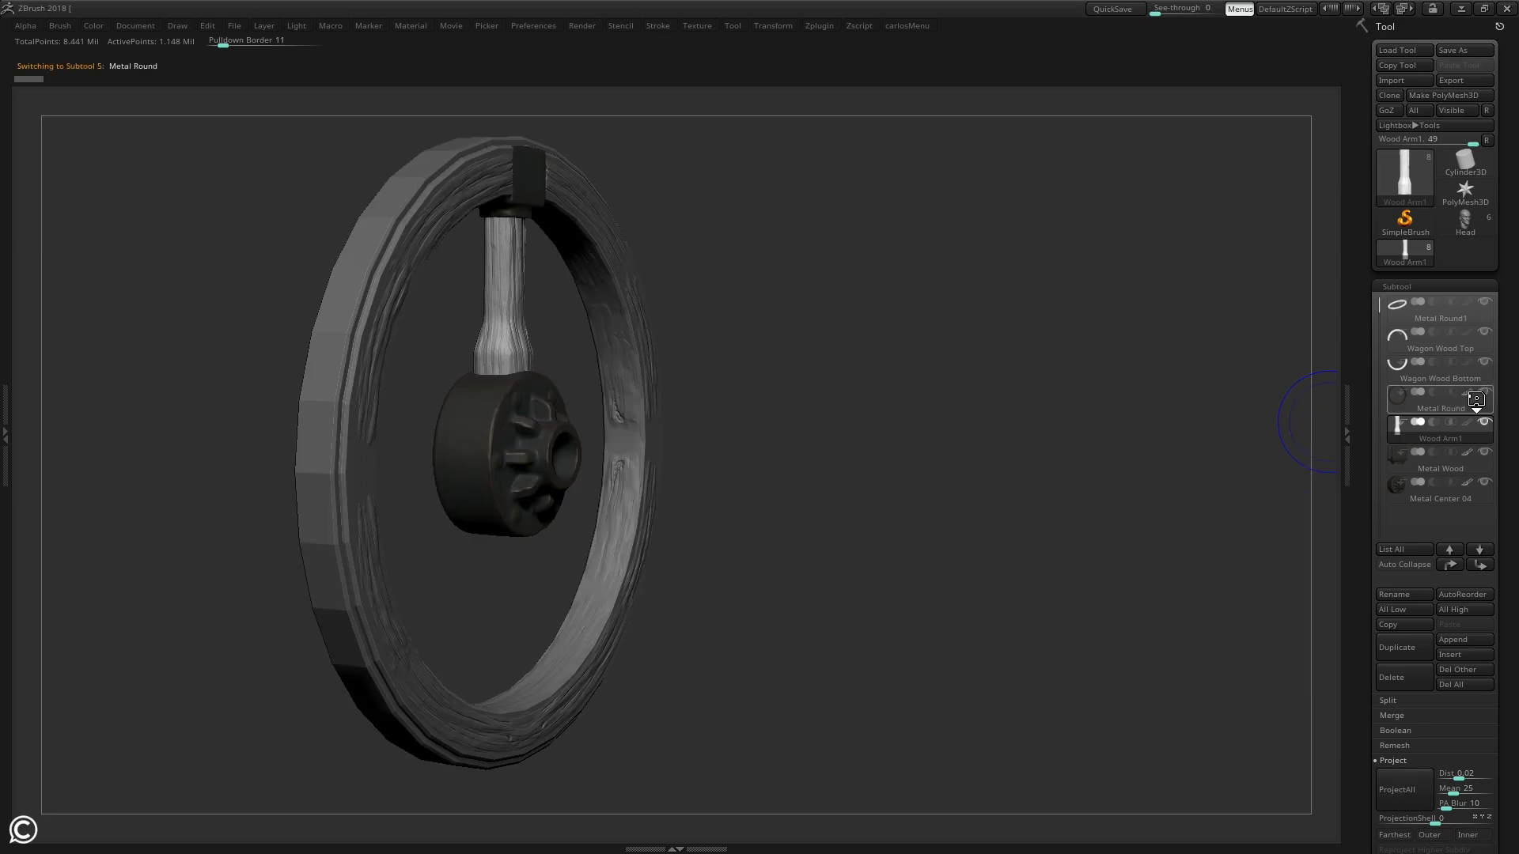
- Select the Metal Round subtool, inspect it in isolation, and show all the subtools again
left_click(1488, 398)
left_click(1486, 394, "alt")
left_click_drag(1241, 440, 1313, 411)
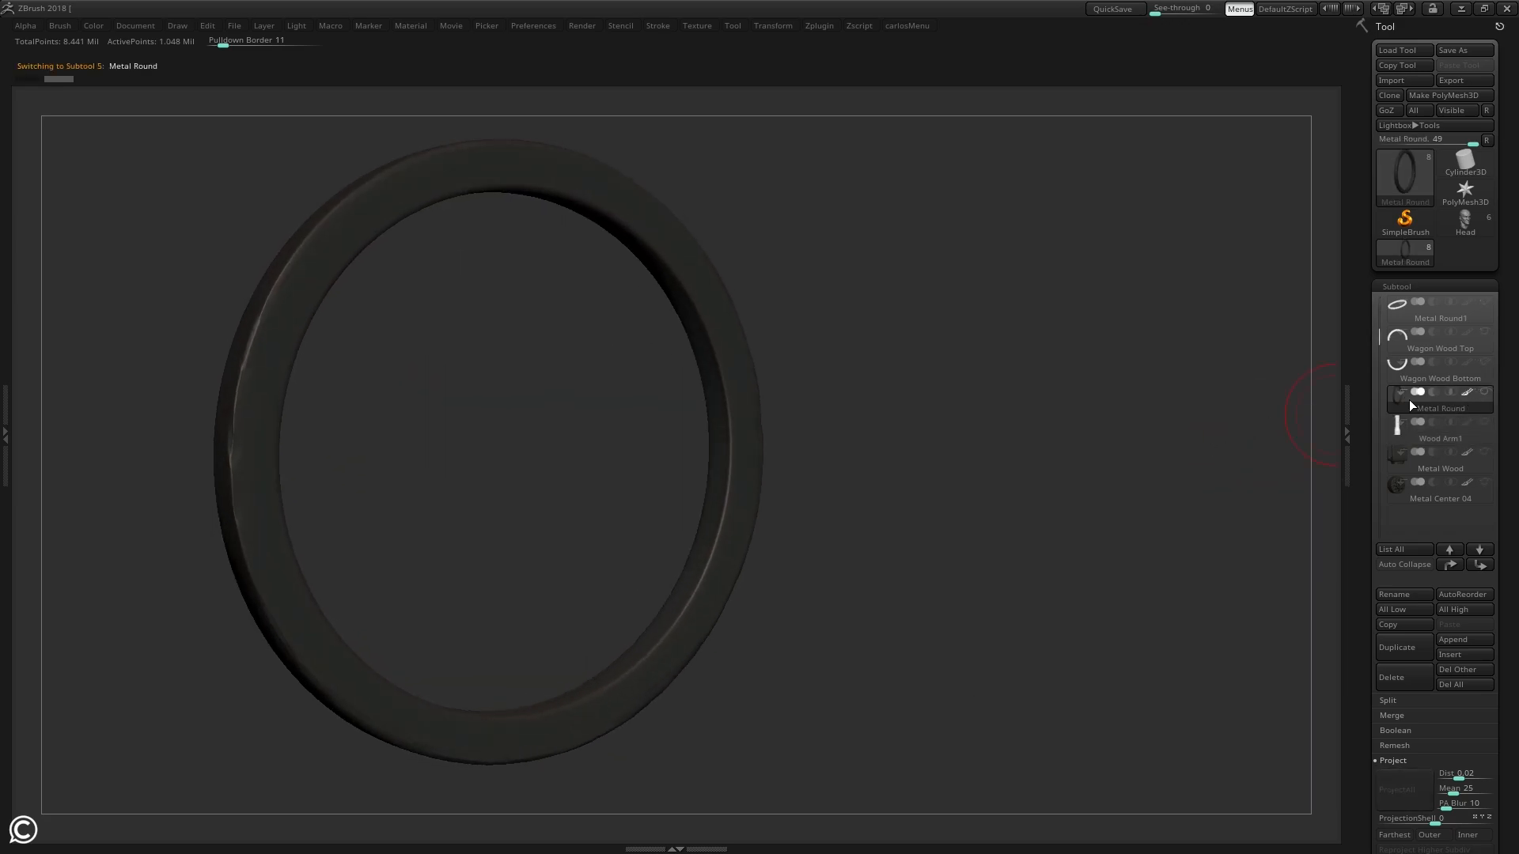
left_click(1482, 394, "alt")
left_click_drag(1080, 467, 1117, 500)
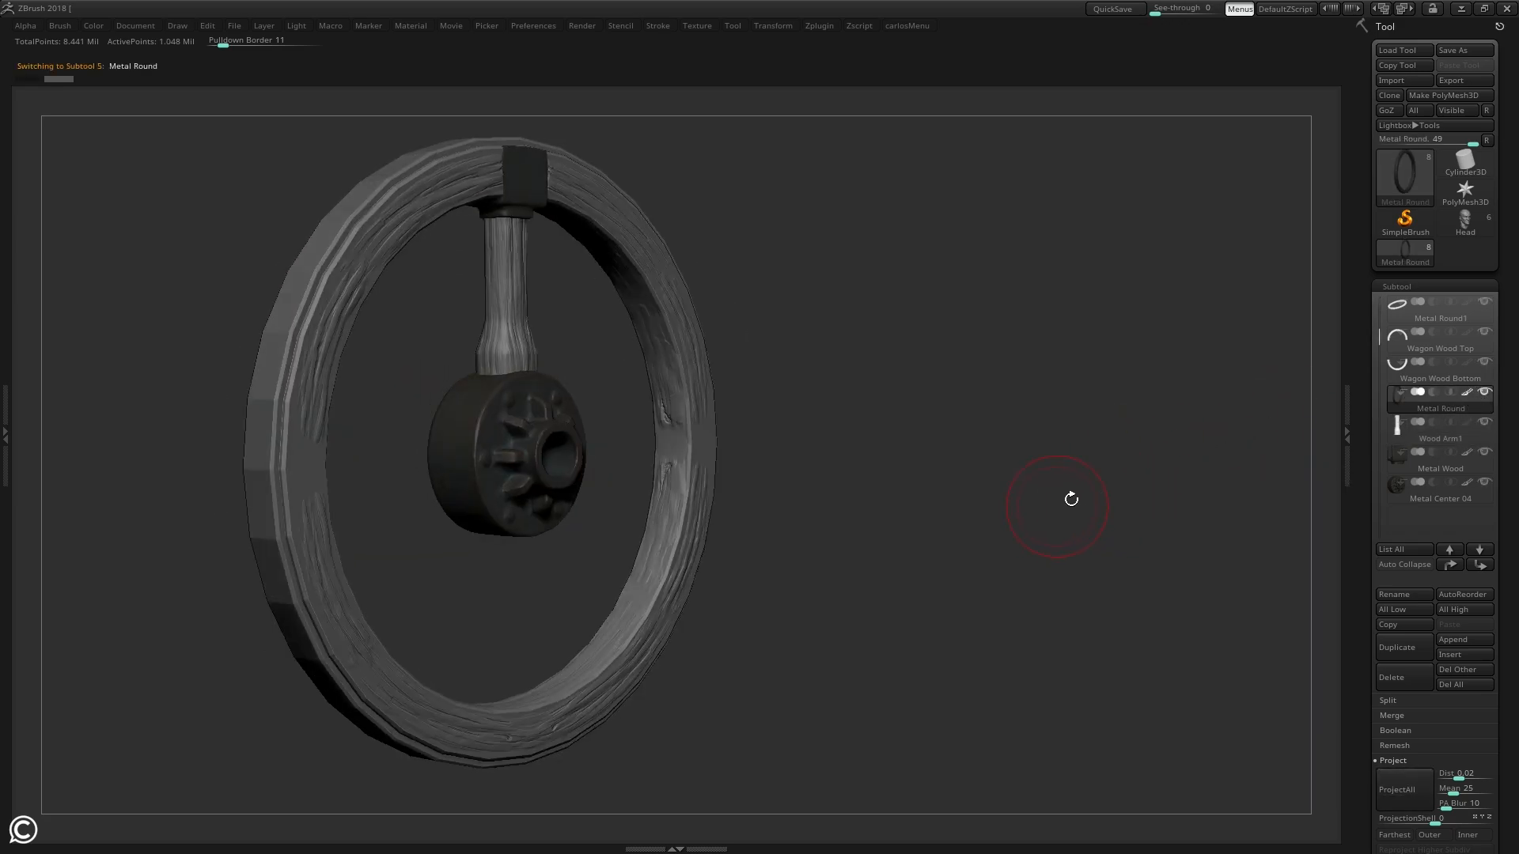
- Hide the low-poly Metal Round1 subtool so only the detailed wheel parts are shown
left_click(1484, 301)
left_click_drag(1000, 498, 1025, 479)
left_click_drag(1056, 412, 1082, 472)
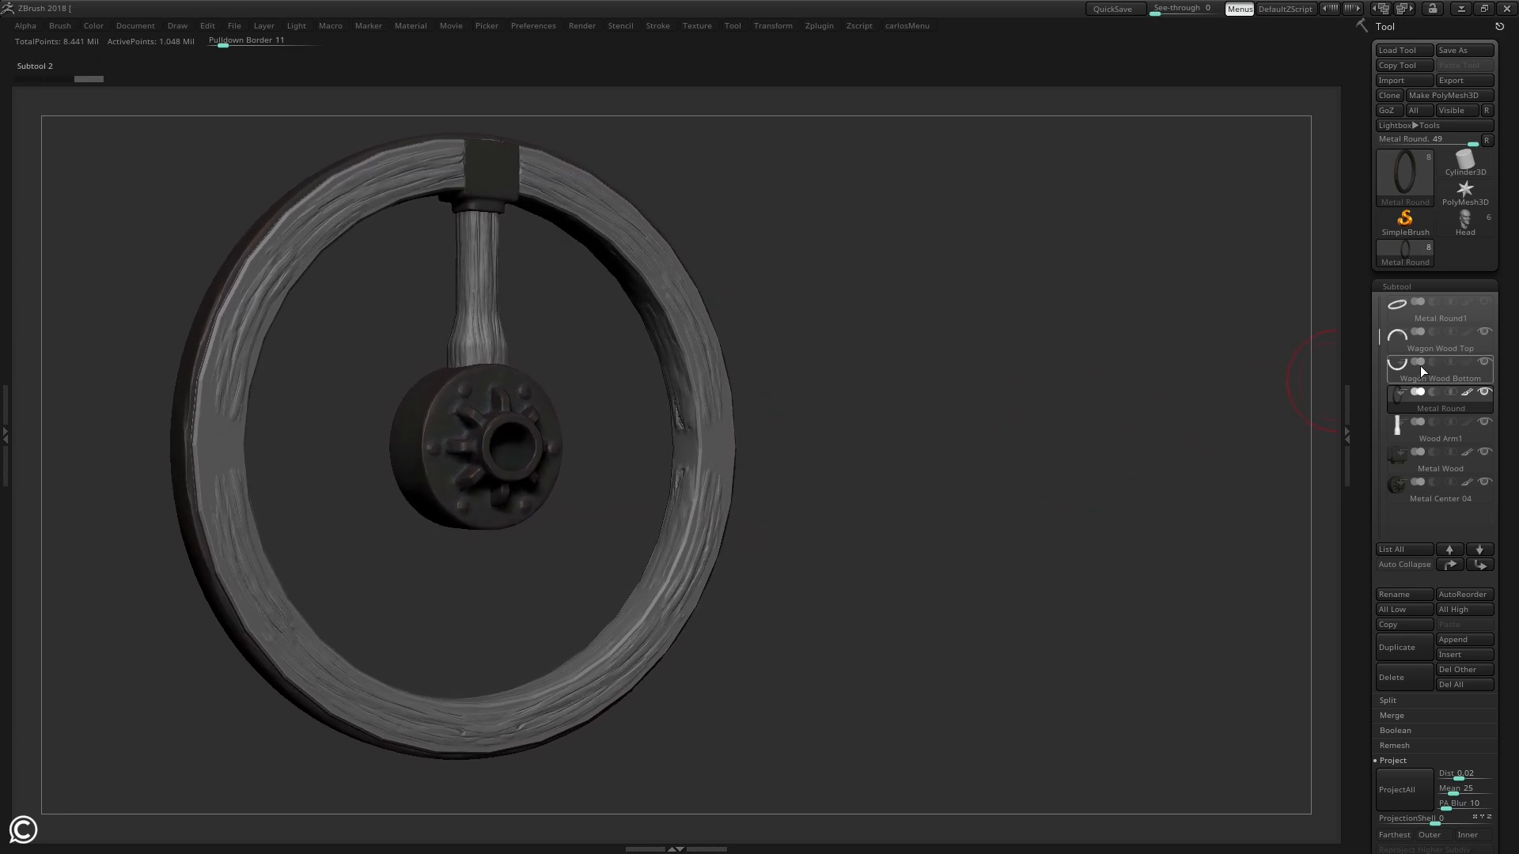
scroll(1424, 332, "up", 1)
left_click(1411, 309)
scroll(1411, 313, "down", 1)
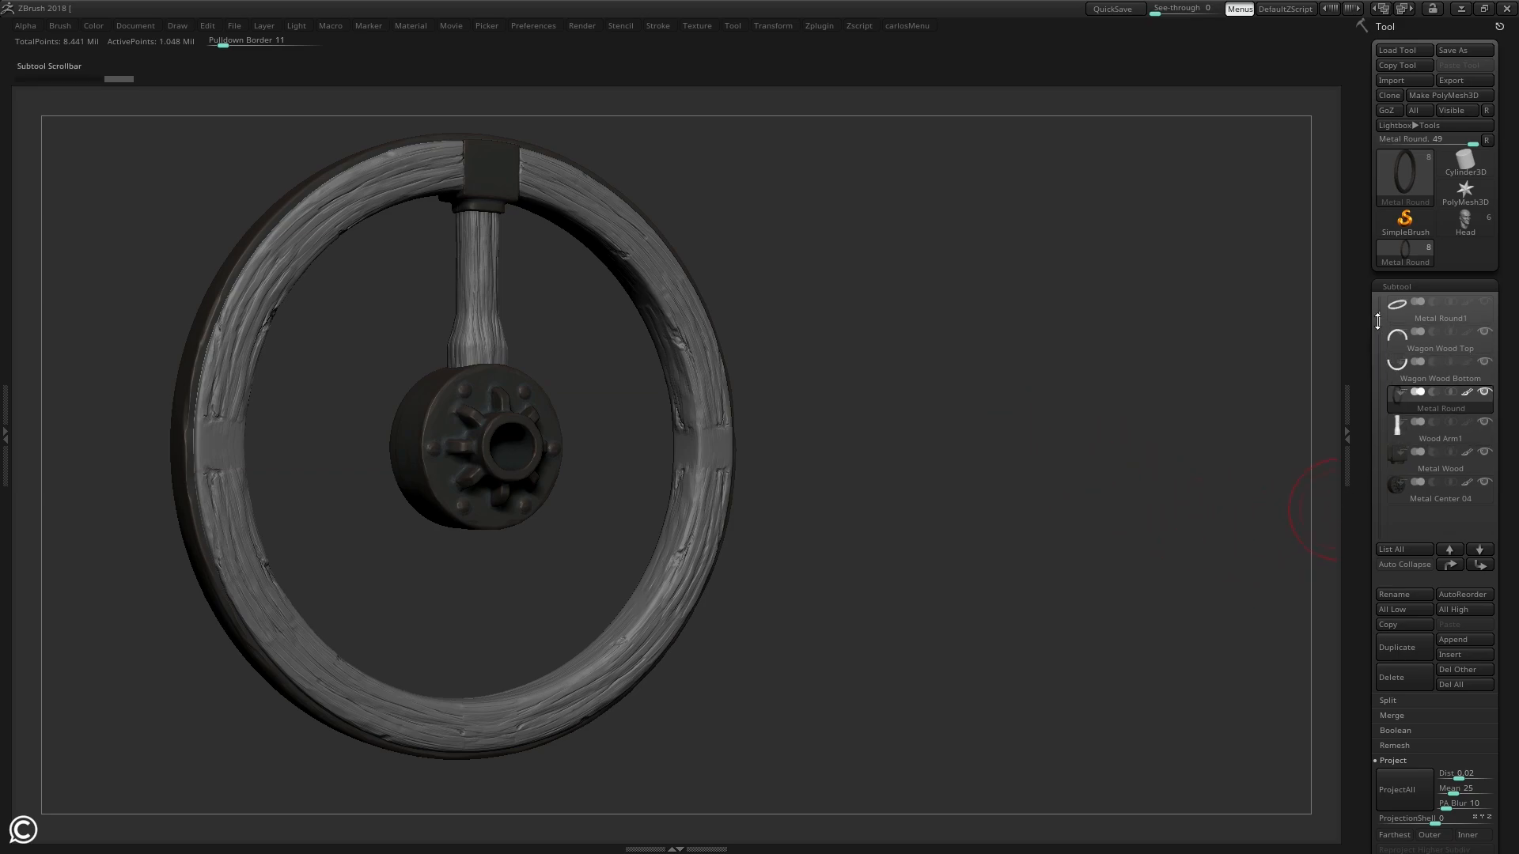
- Merge all visible subtools of the wheel into a new tool with MergeVisible
left_click_drag(1361, 693, 1435, 605)
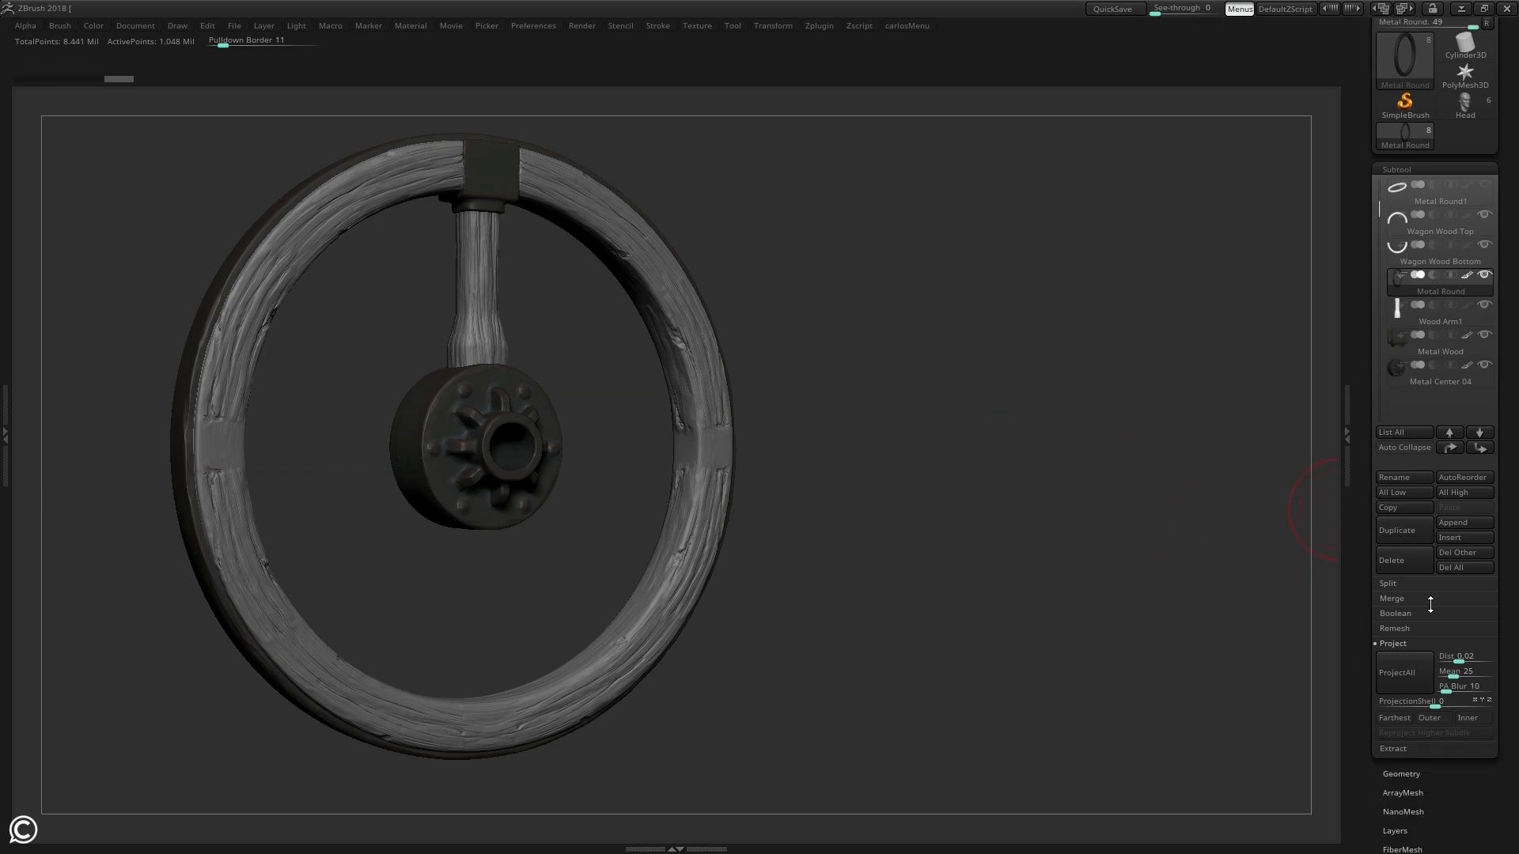
left_click(1397, 599)
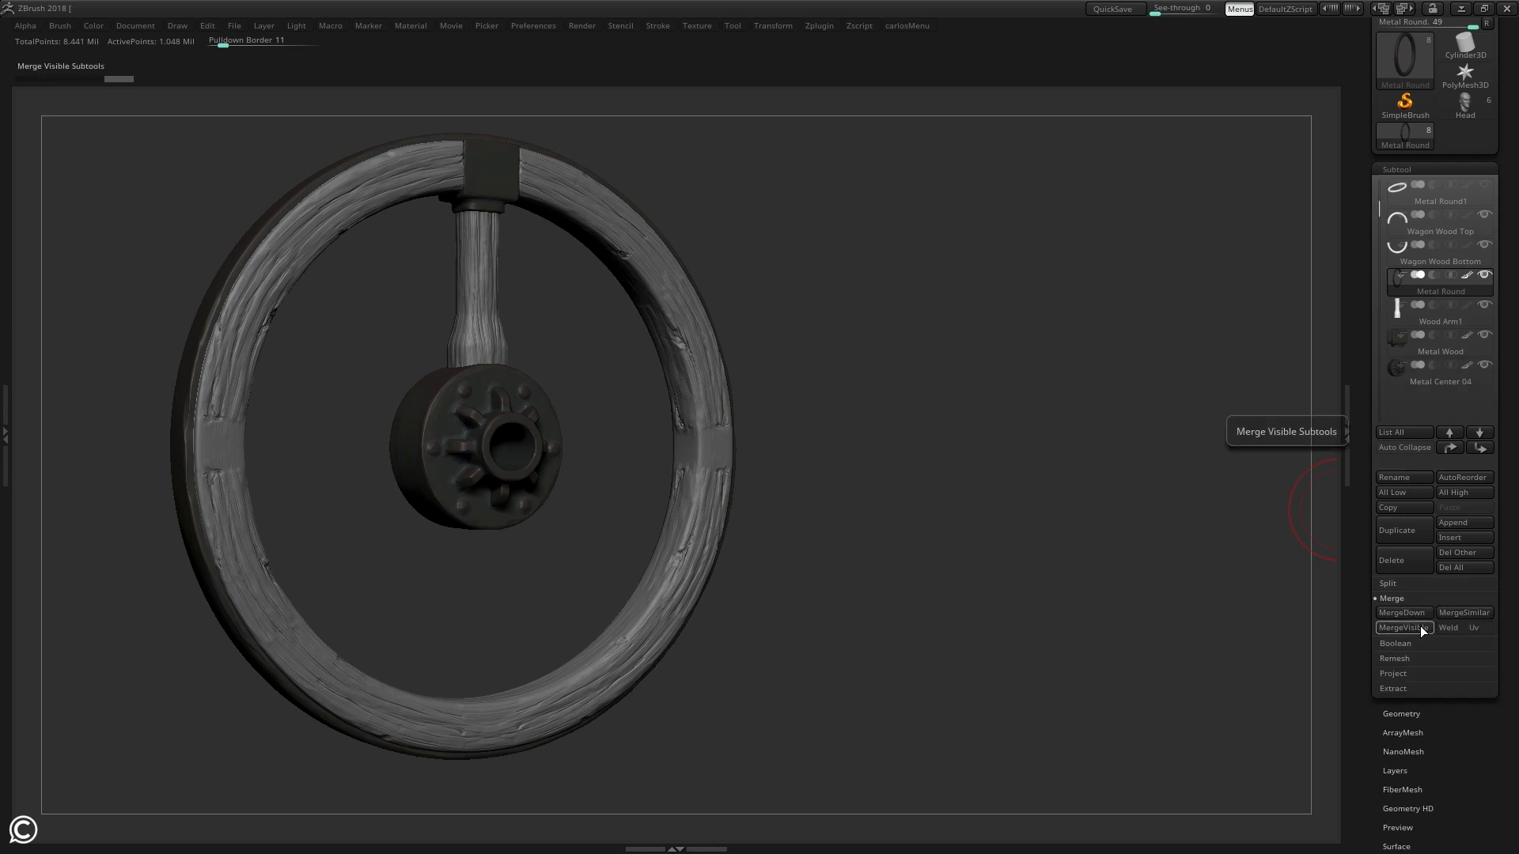
left_click(1422, 631)
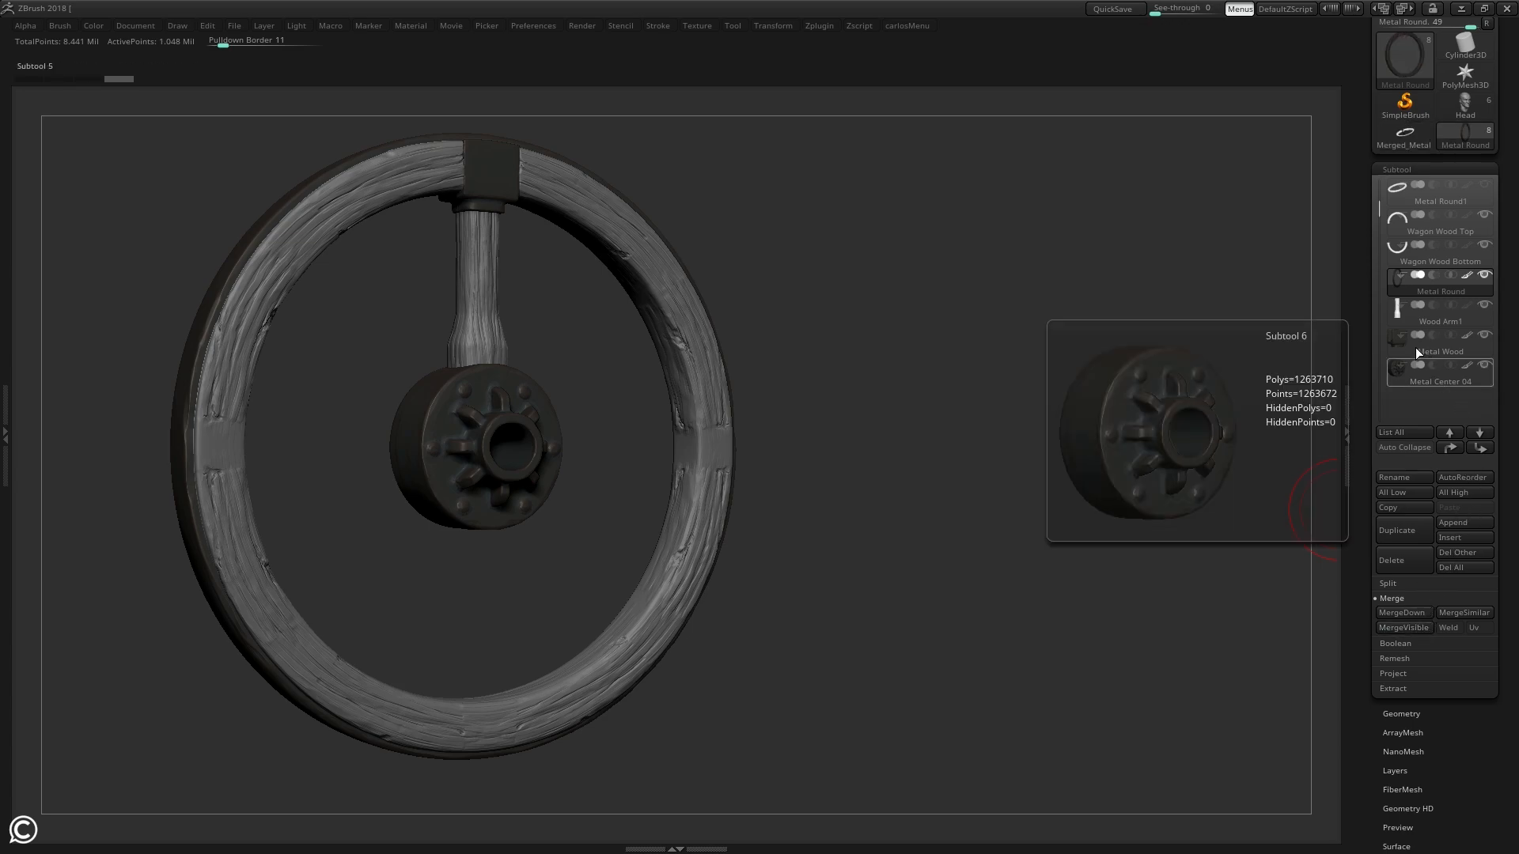
- Switch to the merged wheel tool and check its polyframe and geometry subdivision settings
left_click(1408, 141)
mouse_move(1129, 273)
left_mouse_down()
mouse_move(1159, 273)
mouse_move(1104, 269)
mouse_move(1080, 285)
mouse_move(1116, 300)
left_mouse_up()
key("shift+f")
key("shift+f")
left_click(1420, 169)
left_click(1413, 188)
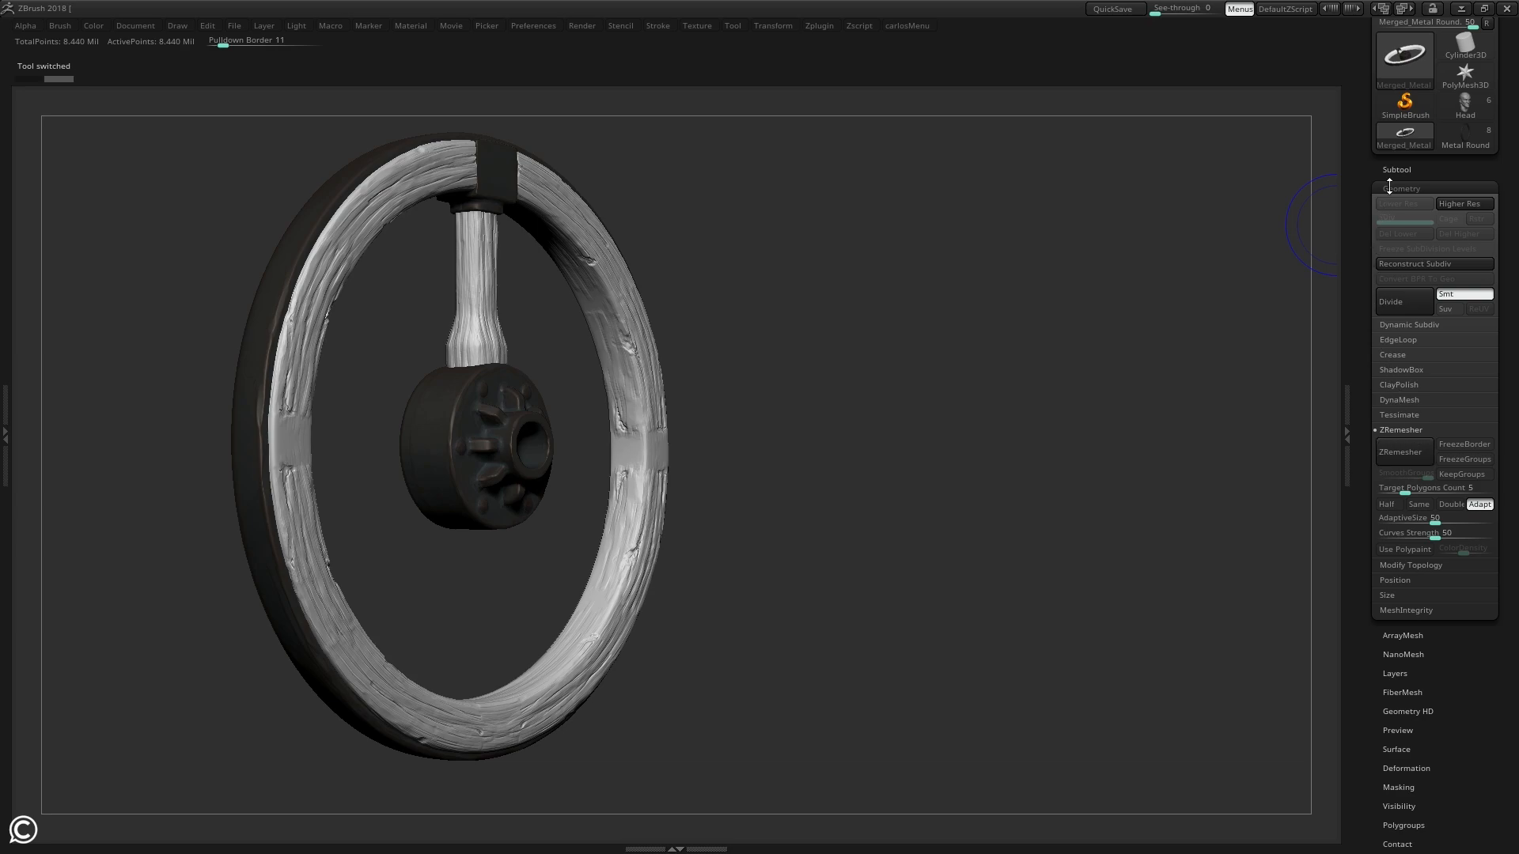
- Compare the original Metal Round tool's subtool list with the merged tool's, ending on the merged tool
left_click(1462, 139)
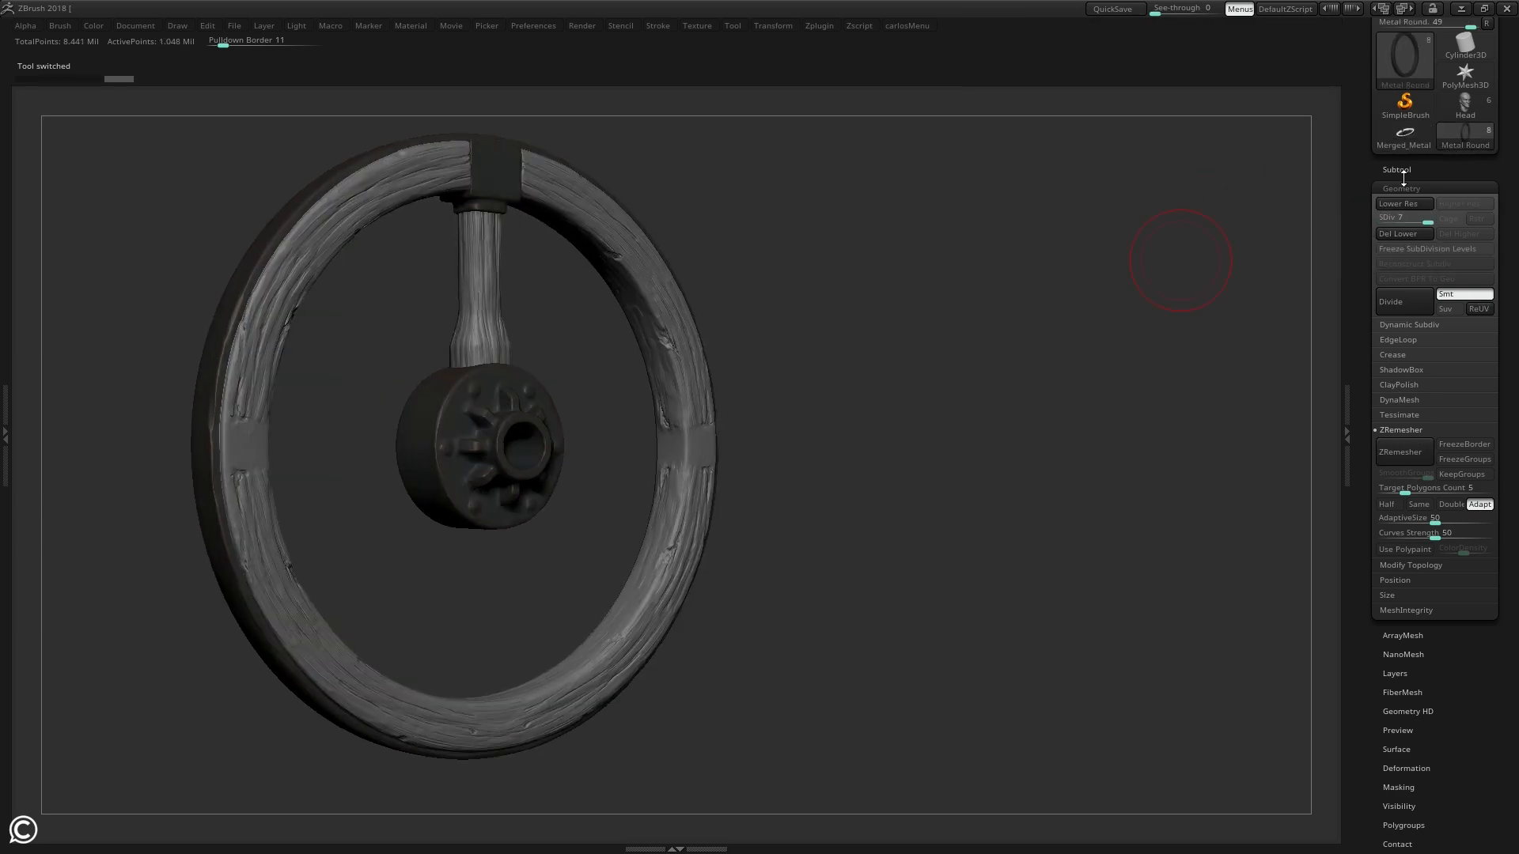
left_click(1421, 169)
left_click(1412, 141)
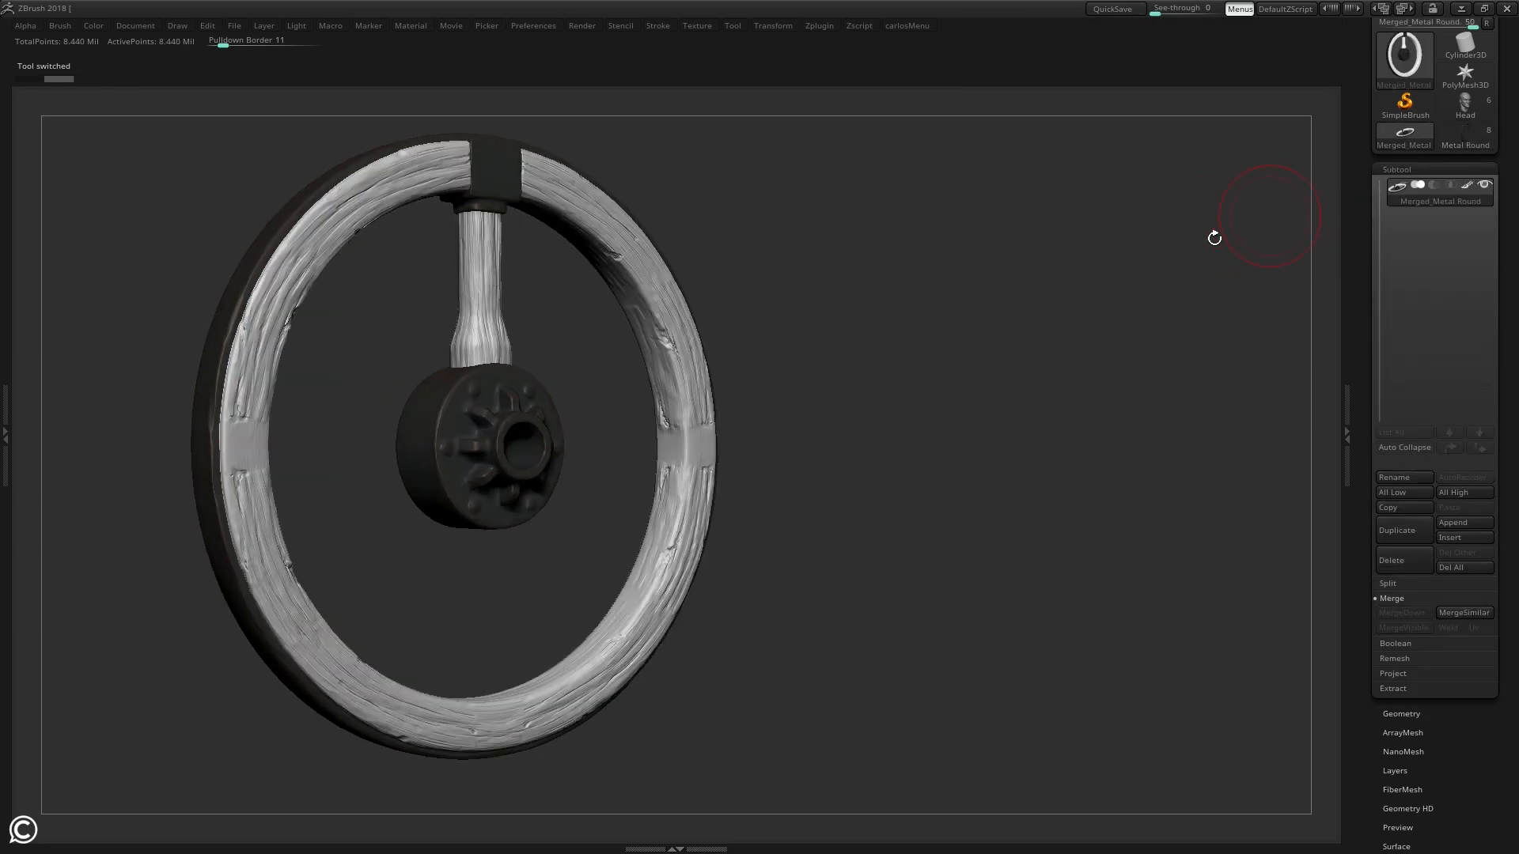
left_click_drag(1052, 349, 1078, 366)
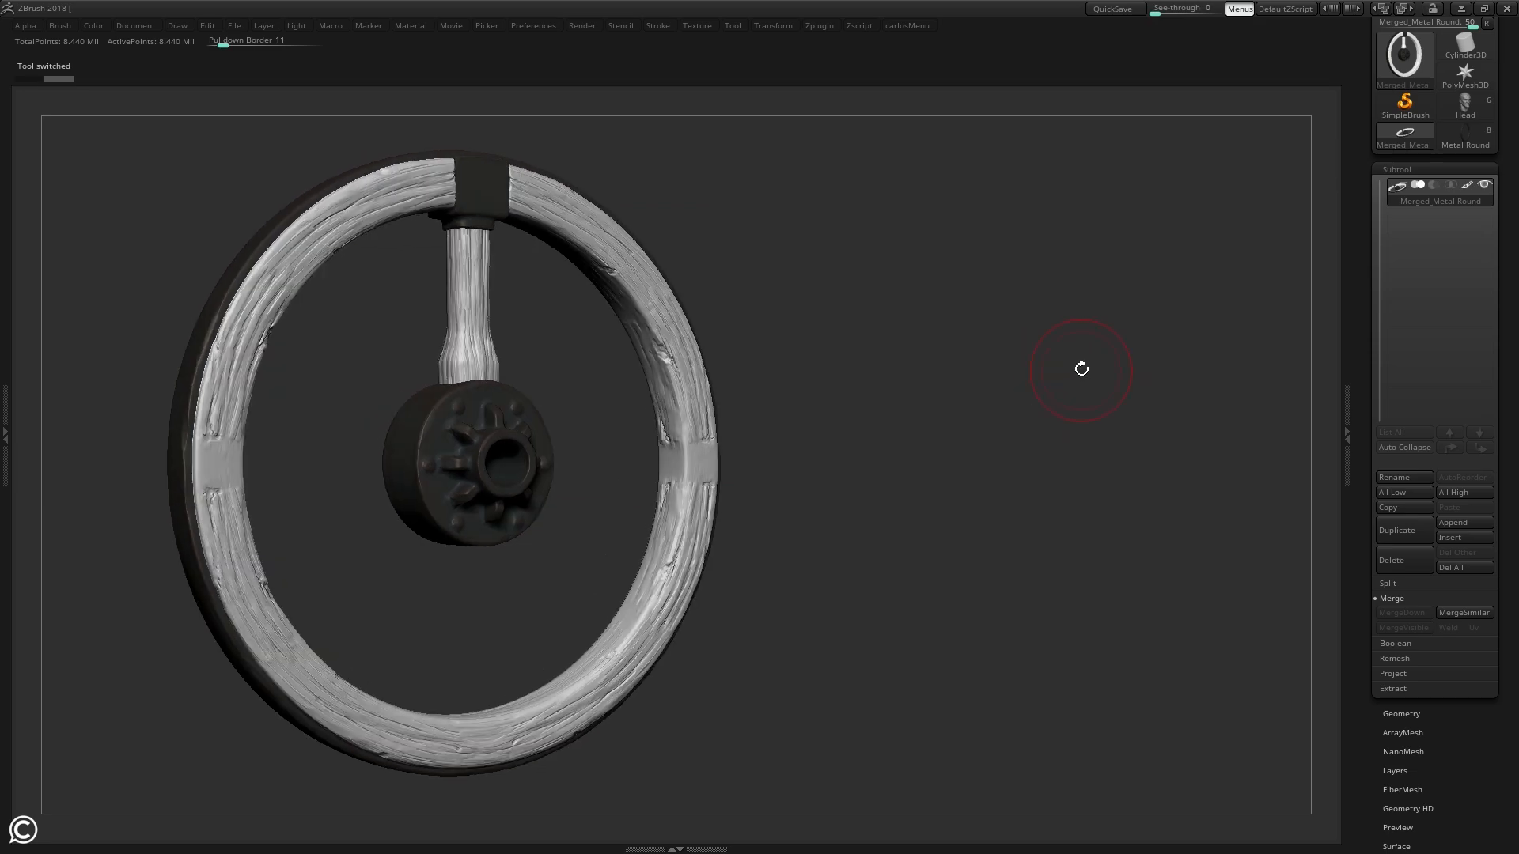
- Decimate the merged wheel mesh with Decimation Master's 150 k preset
left_click(821, 24)
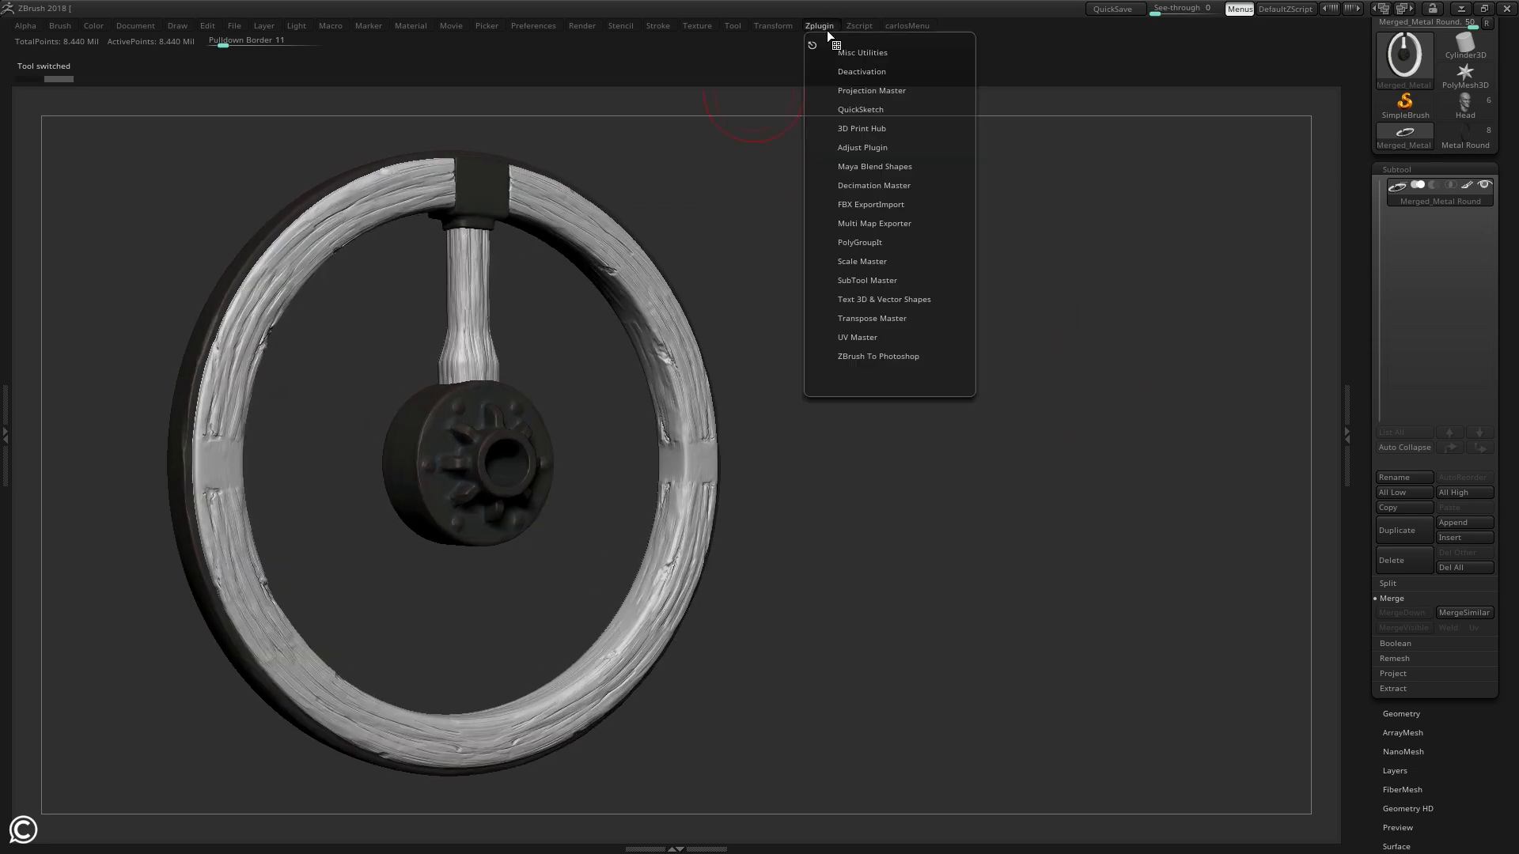
left_click(876, 185)
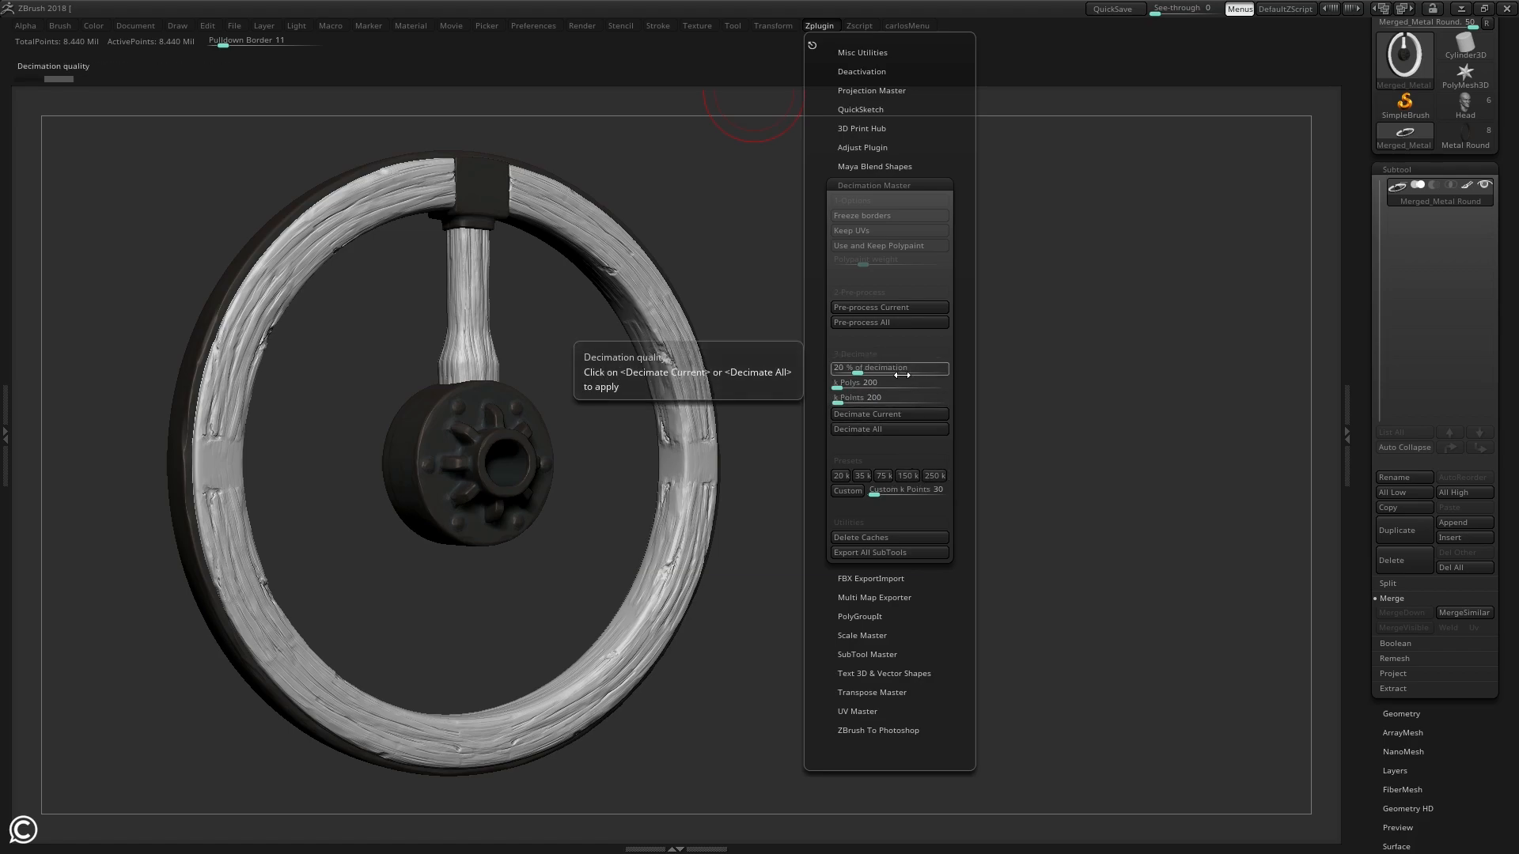
left_click(909, 476)
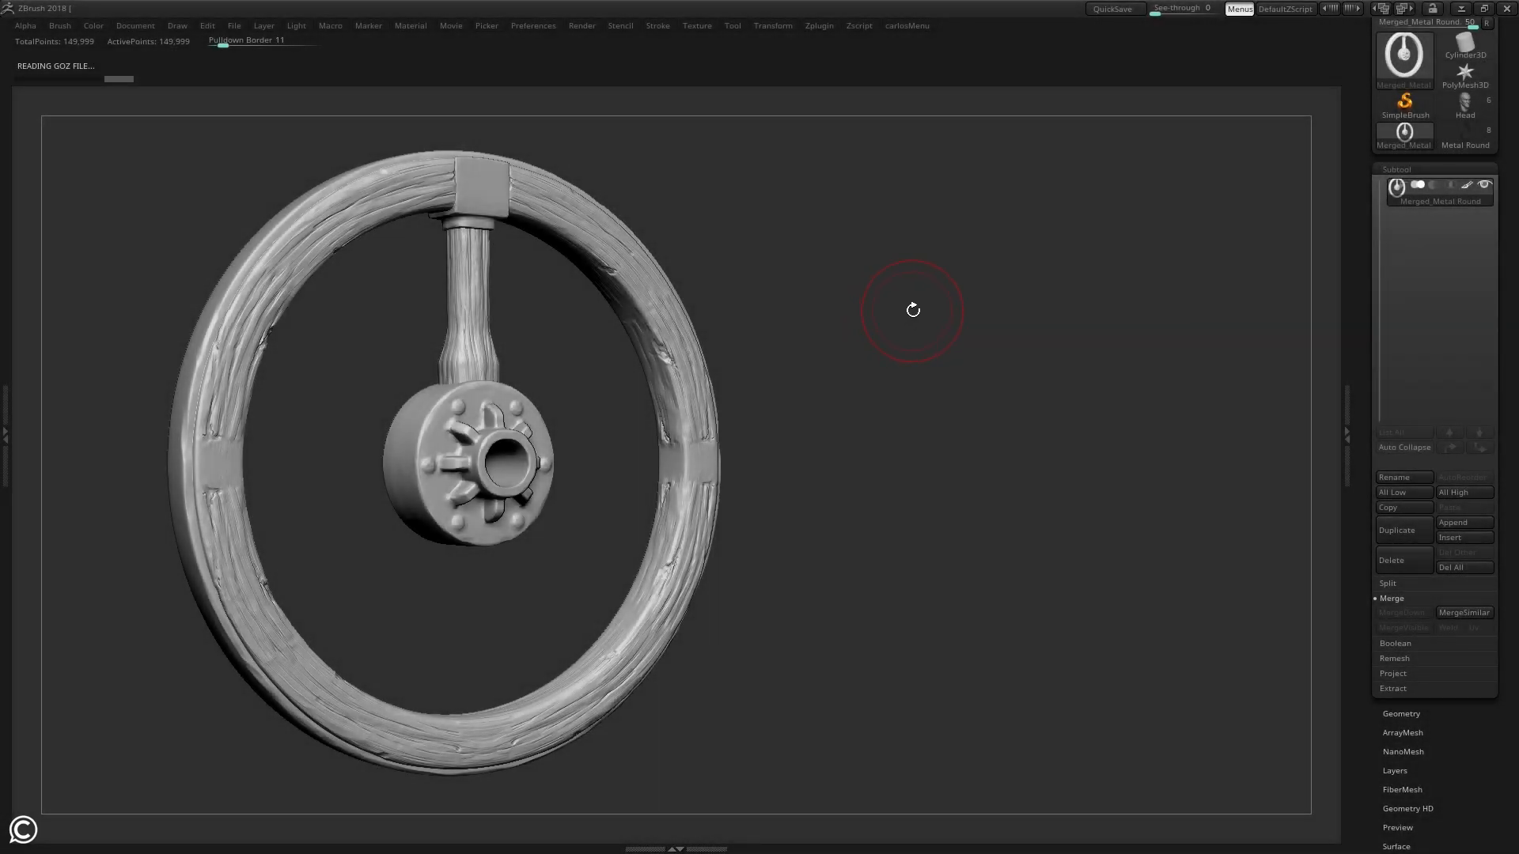
- Inspect the decimated wheel up close, examining its surface detail, polyframe and active point count
left_click_drag(913, 310, 866, 305)
left_click_drag(926, 259, 775, 278)
key("shift+f")
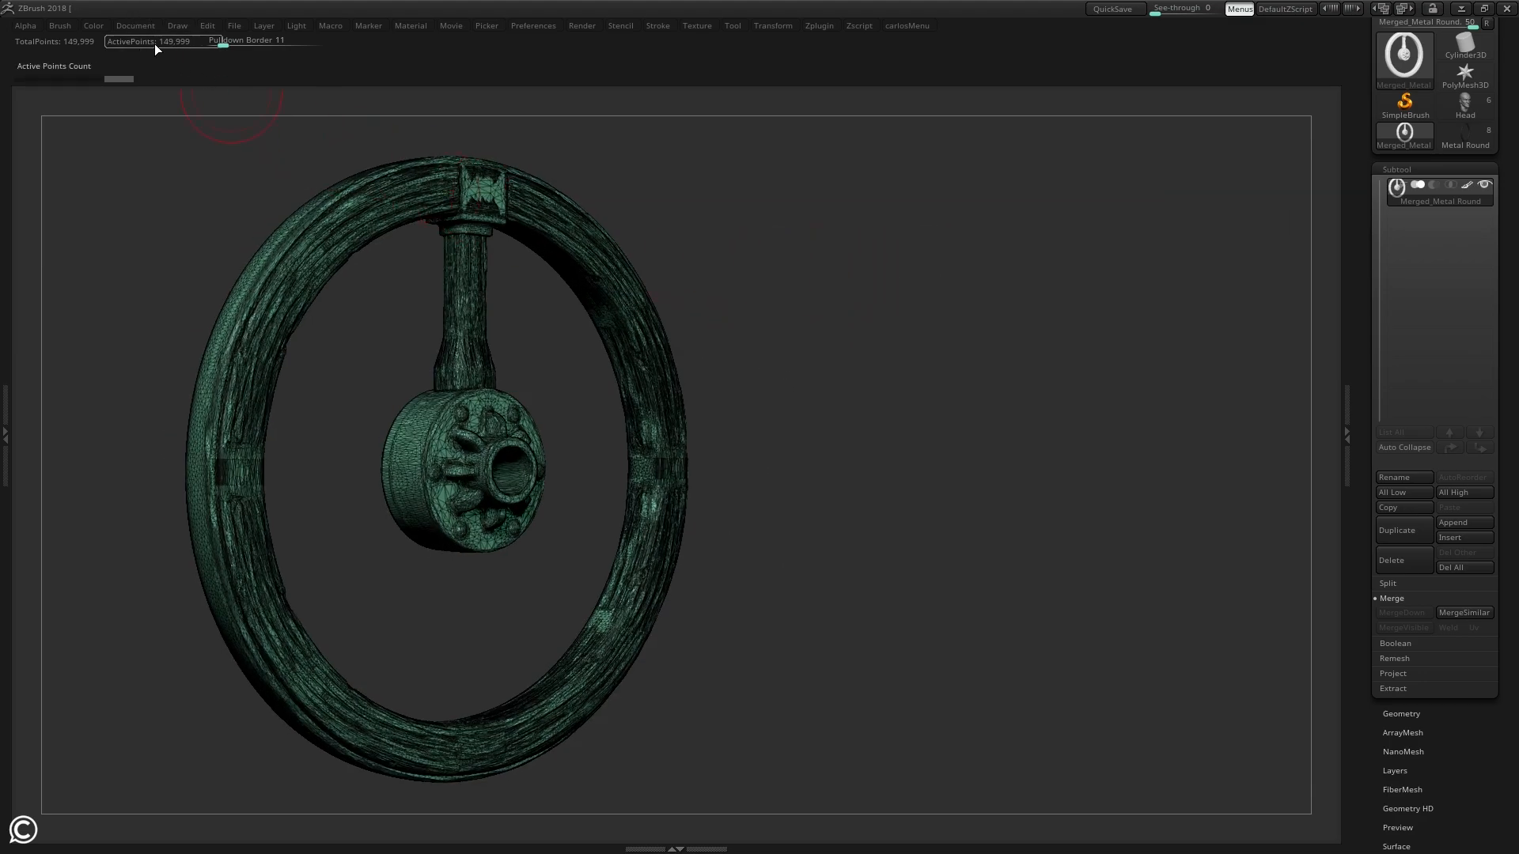
left_click_drag(601, 234, 538, 455, "alt")
left_click_drag(810, 319, 910, 348, "alt")
mouse_move(910, 348)
left_mouse_down("alt")
mouse_move(784, 307)
mouse_move(881, 299)
mouse_move(746, 329)
mouse_move(836, 293)
mouse_move(851, 312)
mouse_move(923, 306)
mouse_move(912, 322)
mouse_move(936, 332)
left_mouse_up("alt")
key("shift+f")
mouse_move(935, 333)
left_mouse_down("alt")
mouse_move(902, 305)
mouse_move(1034, 339)
mouse_move(980, 345)
left_mouse_up("alt")
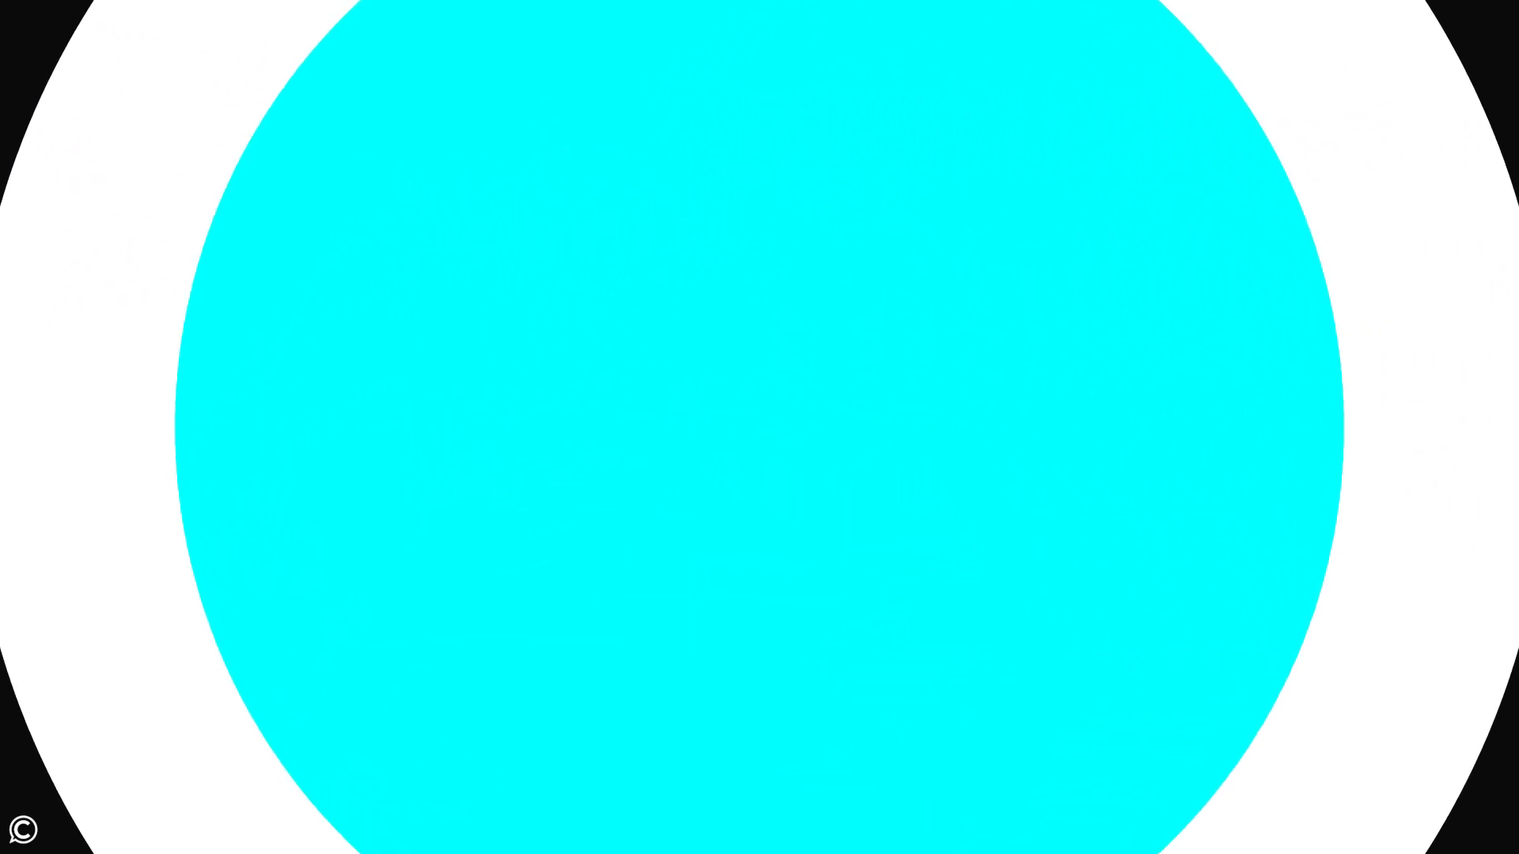